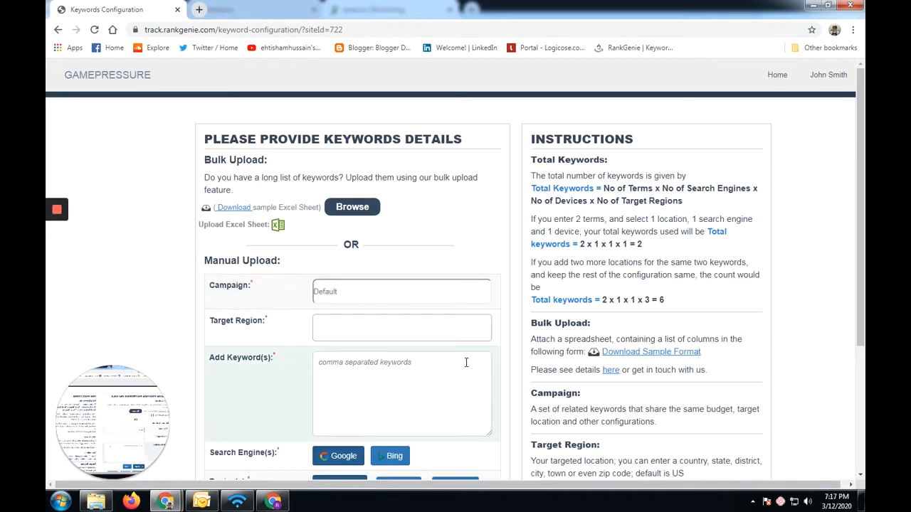
- Name the campaign witcher and set its target region to United States of America
{"action": "left_click", "coordinate": [367, 291]}
{"action": "type", "text": "witcher"}
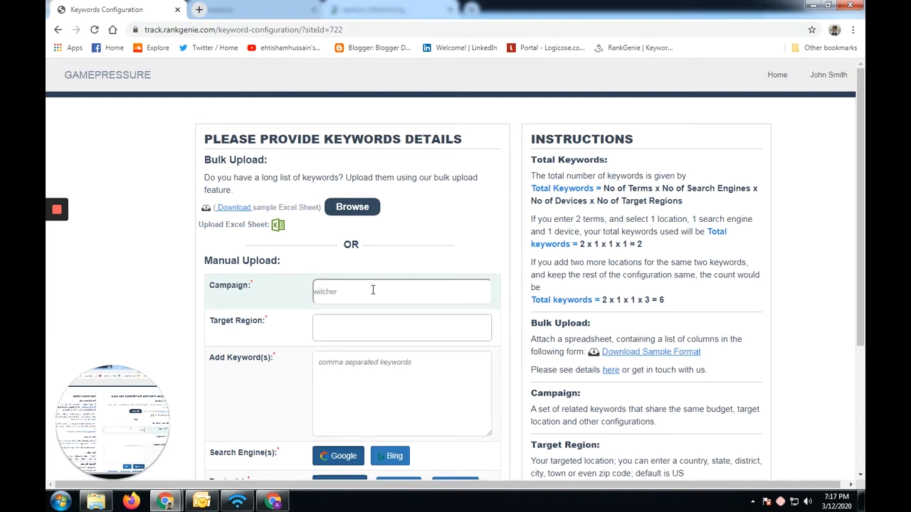
{"action": "left_click", "coordinate": [371, 330]}
{"action": "type", "text": "united"}
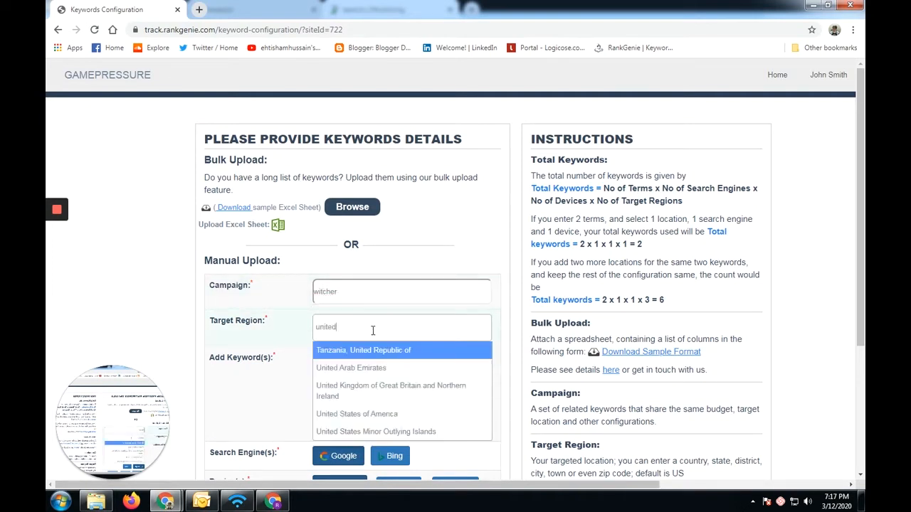
{"action": "left_click", "coordinate": [386, 414]}
- Enter the keywords "witcher 1 guide, witcher 2 guide, witcher 3 guide" for the campaign
{"action": "scroll", "coordinate": [394, 356], "scroll_direction": "down", "scroll_amount": 1}
{"action": "left_click", "coordinate": [394, 324]}
{"action": "type", "text": "witch"}
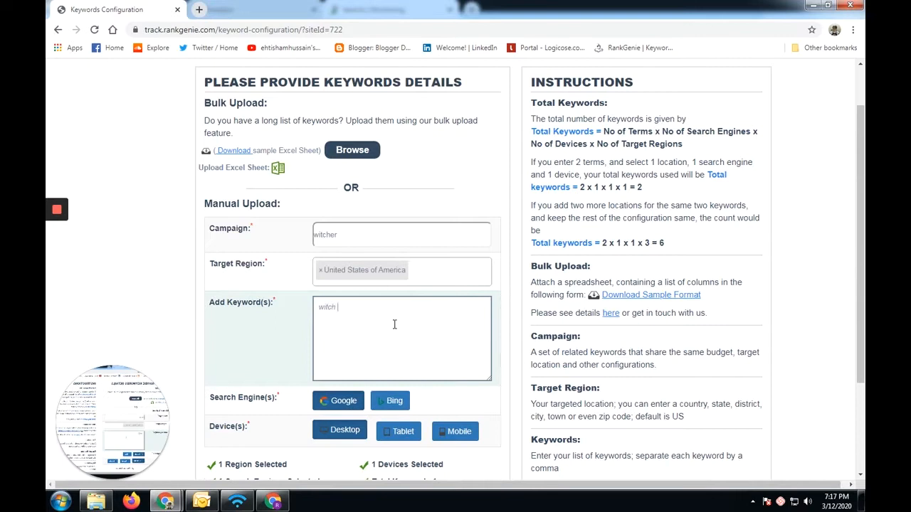
{"action": "type", "text": "er 1 guide, witcher 2 guide, witcher 3 guide"}
{"action": "scroll", "coordinate": [426, 234], "scroll_direction": "down", "scroll_amount": 2}
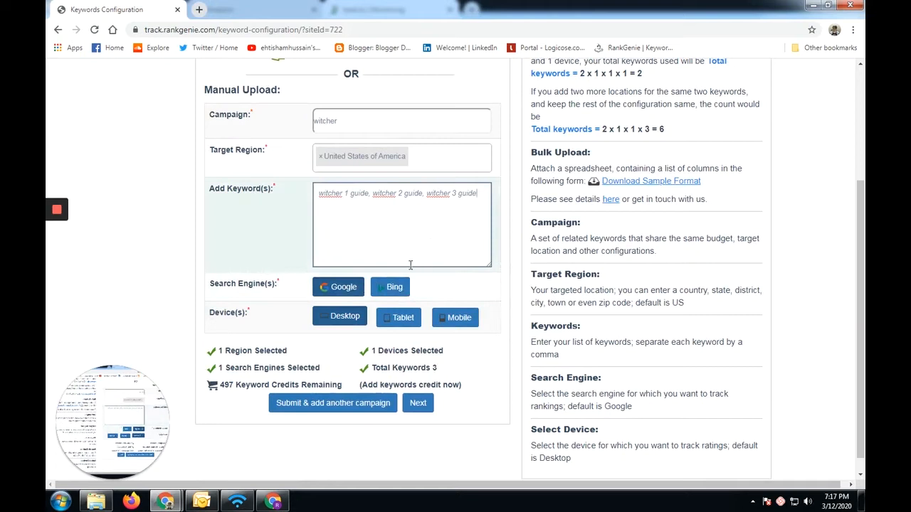
{"action": "scroll", "coordinate": [298, 249], "scroll_direction": "down", "scroll_amount": 1}
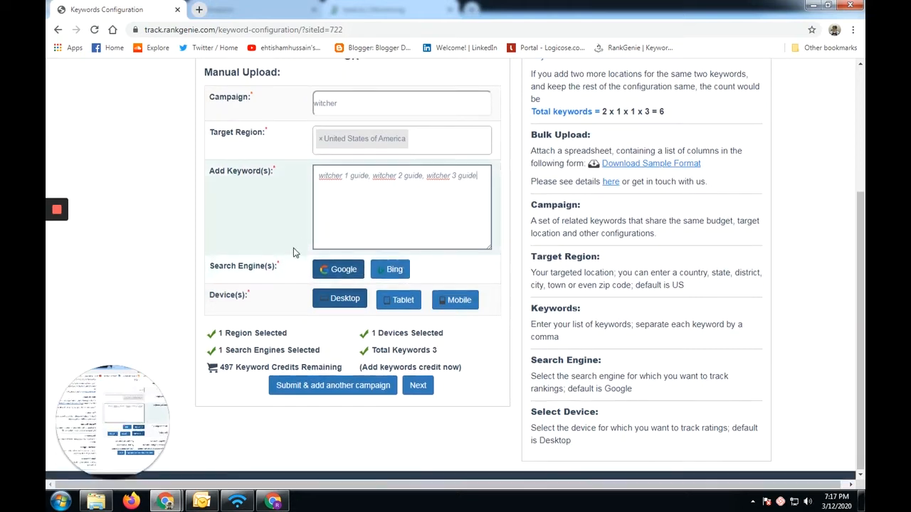
{"action": "left_click", "coordinate": [392, 270]}
{"action": "left_click", "coordinate": [367, 179]}
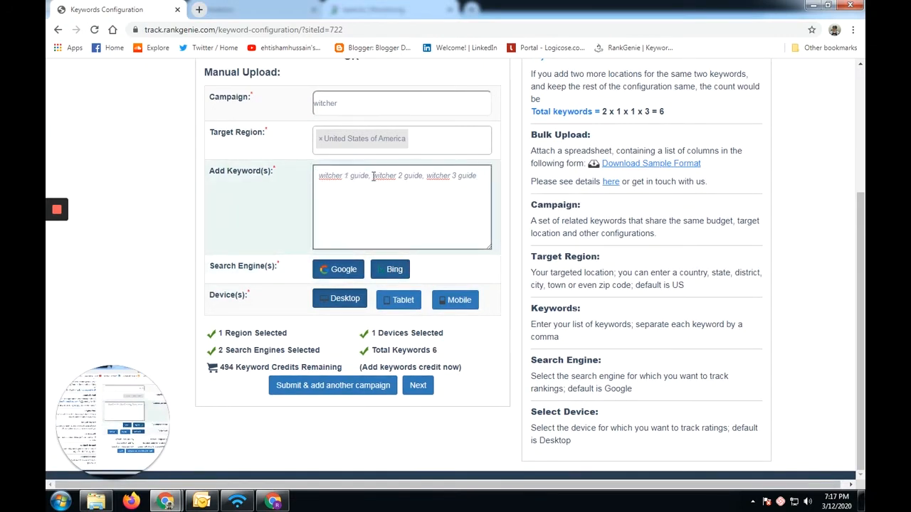
{"action": "left_click", "coordinate": [394, 269]}
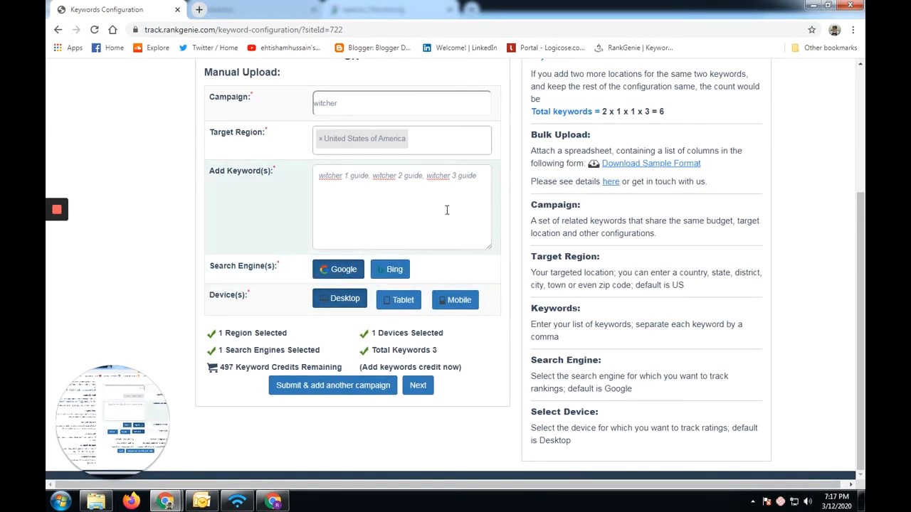
- Add Mobile to the tracked devices, keep Google as the only search engine, and submit the witcher campaign
{"action": "left_click", "coordinate": [459, 302]}
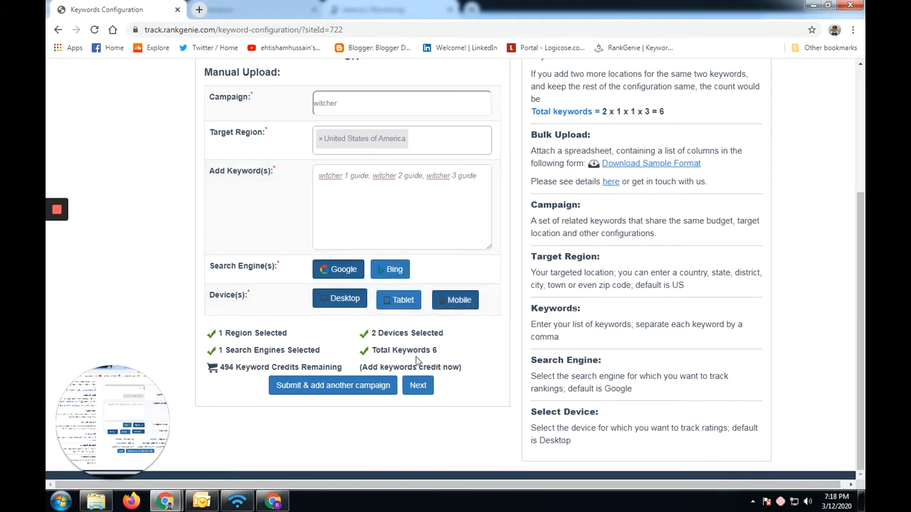
{"action": "left_click", "coordinate": [397, 269]}
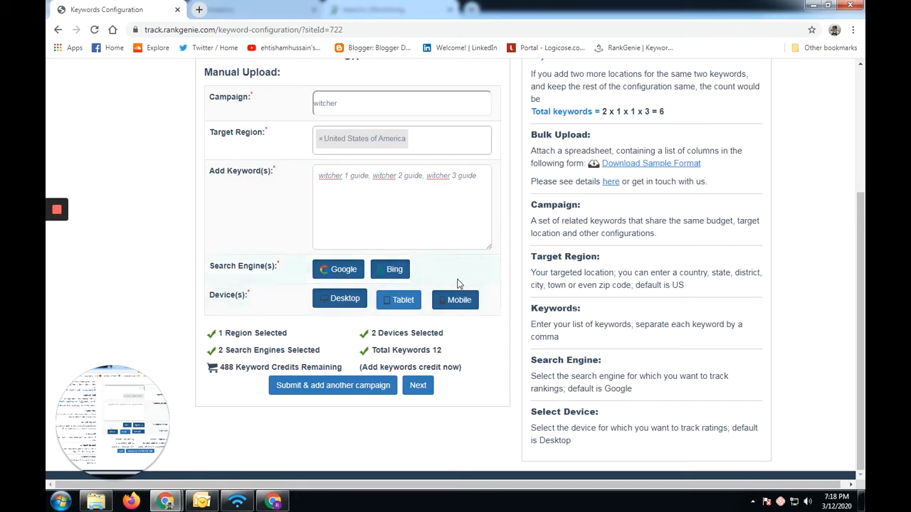
{"action": "left_click", "coordinate": [392, 269]}
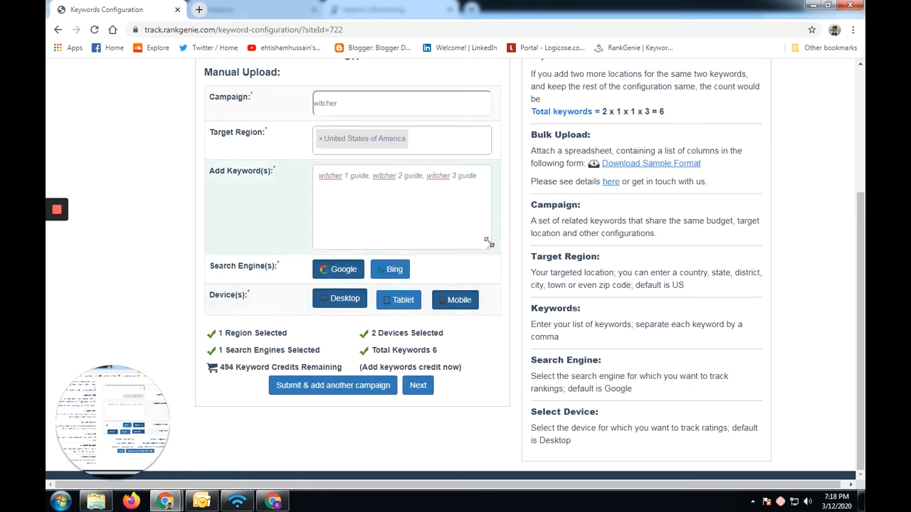
{"action": "scroll", "coordinate": [506, 271], "scroll_direction": "up", "scroll_amount": 2}
{"action": "scroll", "coordinate": [503, 275], "scroll_direction": "down", "scroll_amount": 2}
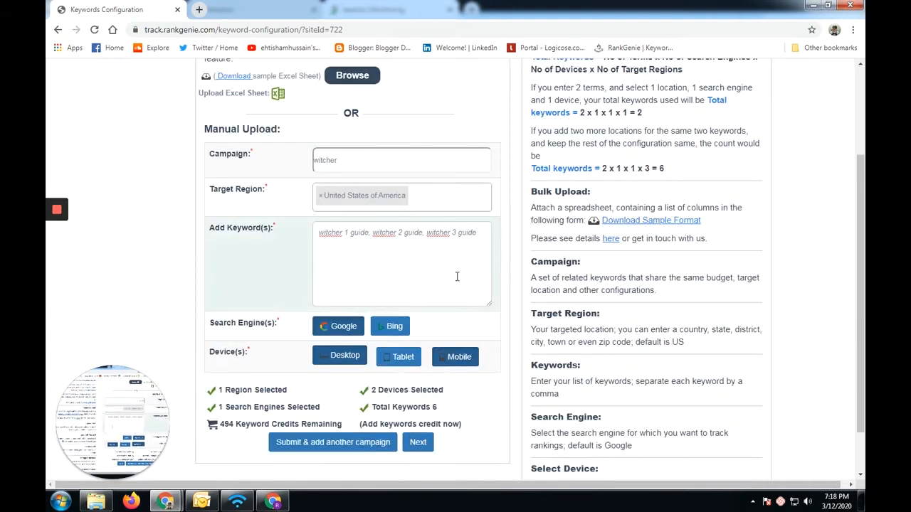
{"action": "scroll", "coordinate": [443, 279], "scroll_direction": "up", "scroll_amount": 2}
{"action": "scroll", "coordinate": [443, 279], "scroll_direction": "down", "scroll_amount": 3}
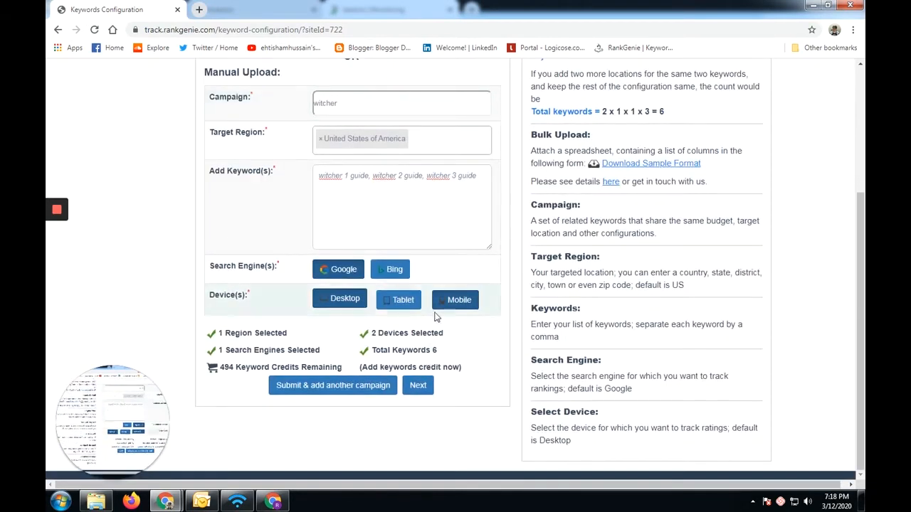
{"action": "left_click", "coordinate": [423, 388]}
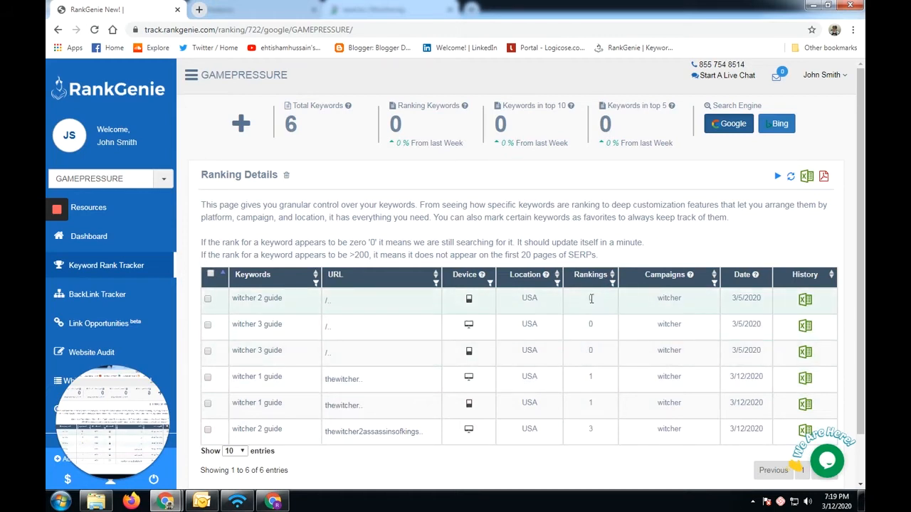
- Read the note in Ranking Details that explains what a keyword rank of zero means
{"action": "left_click_drag", "start_coordinate": [202, 246], "coordinate": [438, 245]}
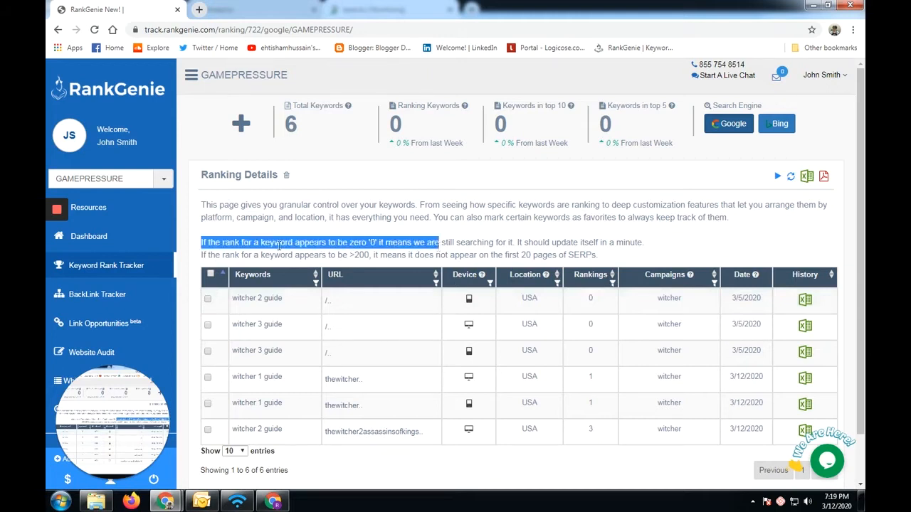
{"action": "left_click", "coordinate": [278, 245]}
{"action": "left_click_drag", "start_coordinate": [271, 242], "coordinate": [478, 243]}
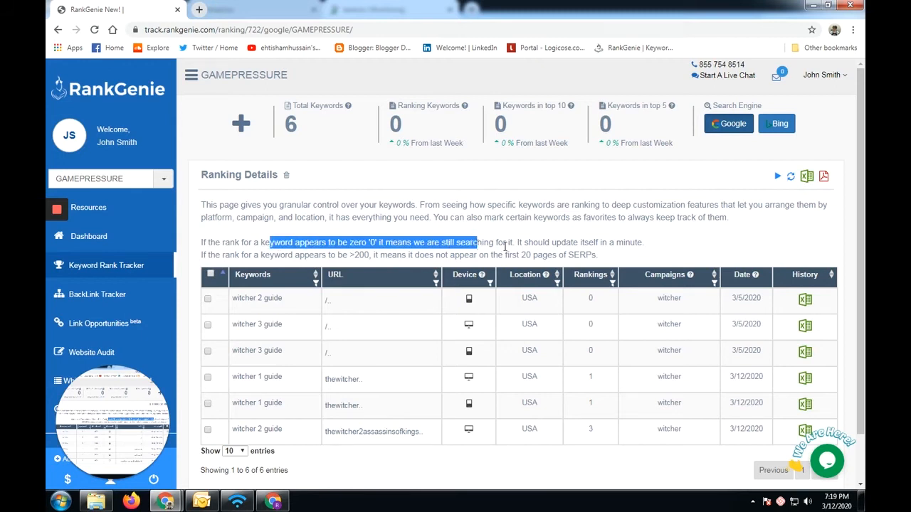
{"action": "left_click", "coordinate": [505, 246]}
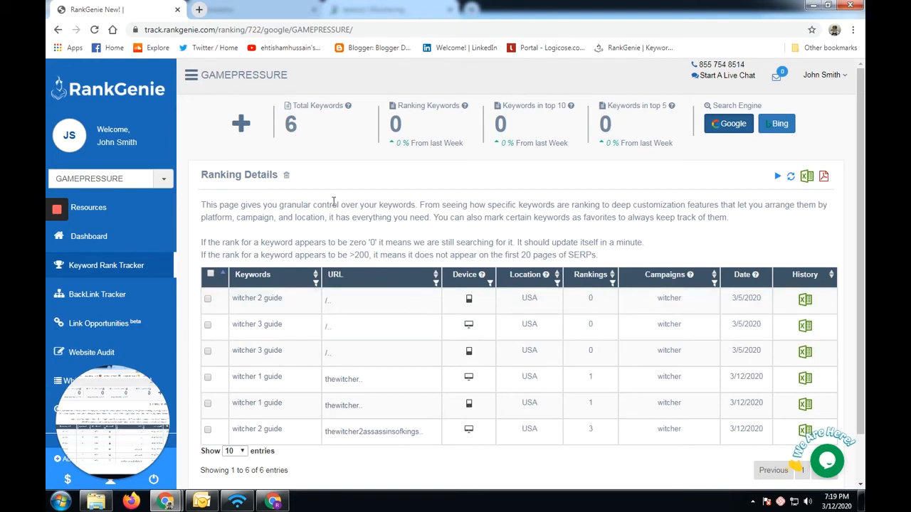
- Open the form for adding more keywords, and open the Sample_Sheet (5) bulk upload template in Excel
{"action": "left_click", "coordinate": [241, 125]}
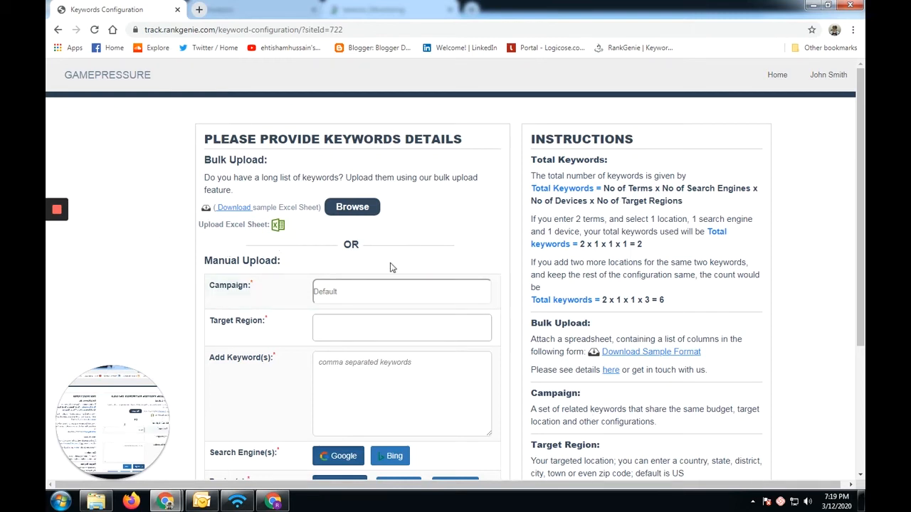
{"action": "scroll", "coordinate": [390, 268], "scroll_direction": "down", "scroll_amount": 2}
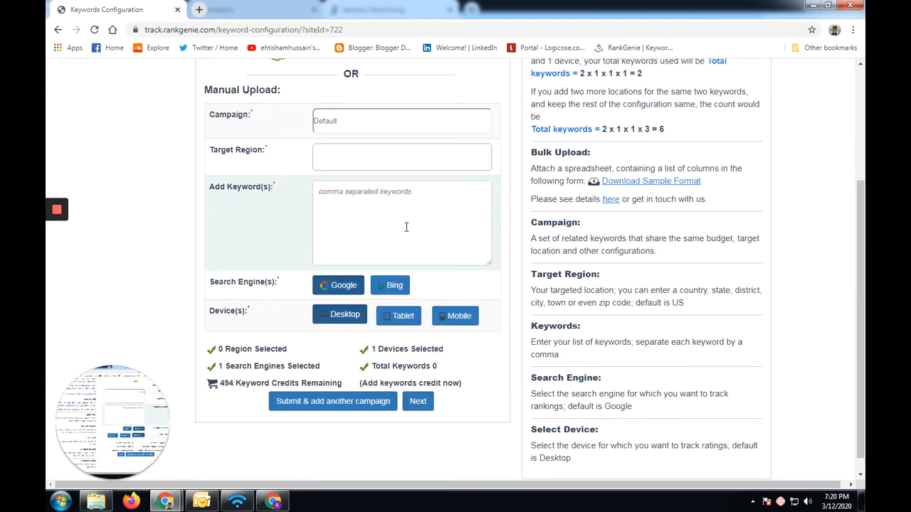
{"action": "scroll", "coordinate": [406, 233], "scroll_direction": "up", "scroll_amount": 2}
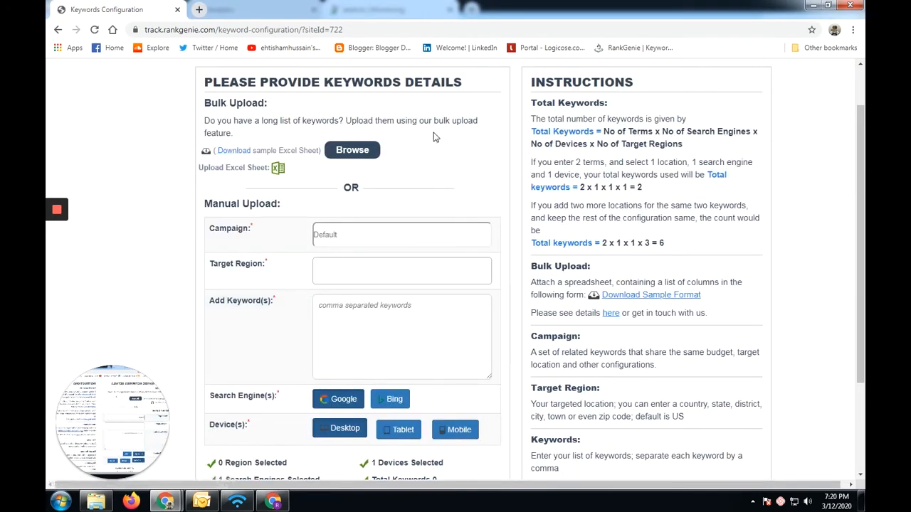
{"action": "left_click", "coordinate": [165, 482]}
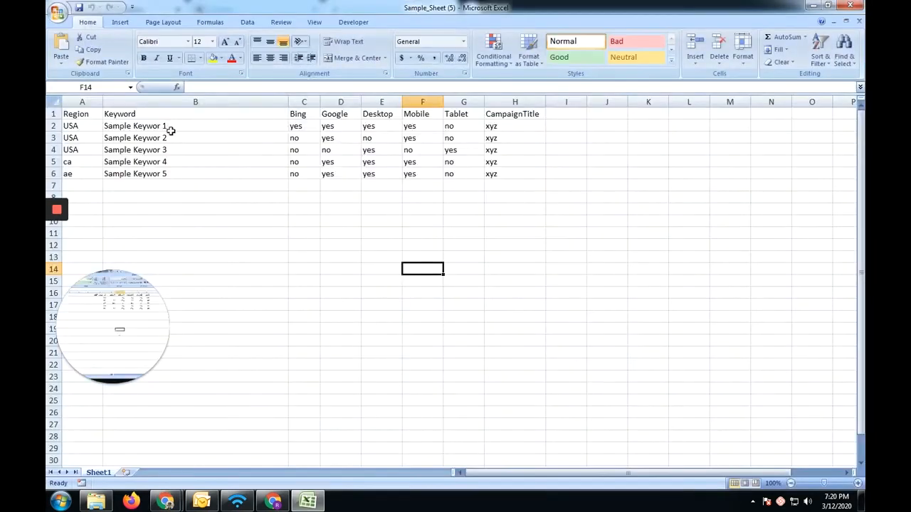
- Enter the keywords fallout 4 guide, fallout 4 news, fallout 4 encyclopedia and fallout 4 settlements in cells B2 to B5
{"action": "left_click", "coordinate": [170, 126]}
{"action": "type", "text": "fallout 4 guide"}
{"action": "key", "text": "Return"}
{"action": "type", "text": "fallout 4 news"}
{"action": "key", "text": "Return"}
{"action": "type", "text": "fallout 4 encyclopedia"}
{"action": "key", "text": "Return"}
{"action": "type", "text": "fallout 4 settlements"}
{"action": "key", "text": "Return"}
- Clear the leftover sample entry from row 6 of the sheet, columns A to H
{"action": "key", "text": "Delete"}
{"action": "key", "text": "Left"}
{"action": "key", "text": "shift+Right"}
{"action": "key", "text": "shift+Right"}
{"action": "key", "text": "shift+Right"}
{"action": "key", "text": "shift+Right"}
{"action": "key", "text": "shift+Right"}
{"action": "key", "text": "shift+Right"}
{"action": "key", "text": "shift+Right"}
{"action": "key", "text": "Delete"}
- Copy the region USA from A2 into A5 for the fallout 4 settlements keyword
{"action": "key", "text": "Up"}
{"action": "key", "text": "Up"}
{"action": "key", "text": "Up"}
{"action": "key", "text": "Up"}
{"action": "key", "text": "ctrl+c"}
{"action": "key", "text": "Down"}
{"action": "key", "text": "Down"}
{"action": "key", "text": "Down"}
{"action": "key", "text": "ctrl+v"}
- Set the Bing value for fallout 4 guide to no in C2
{"action": "key", "text": "Right"}
{"action": "key", "text": "Right"}
{"action": "key", "text": "Right"}
{"action": "key", "text": "Escape"}
{"action": "key", "text": "Left"}
{"action": "key", "text": "Up"}
{"action": "key", "text": "Up"}
{"action": "key", "text": "Up"}
{"action": "type", "text": "no"}
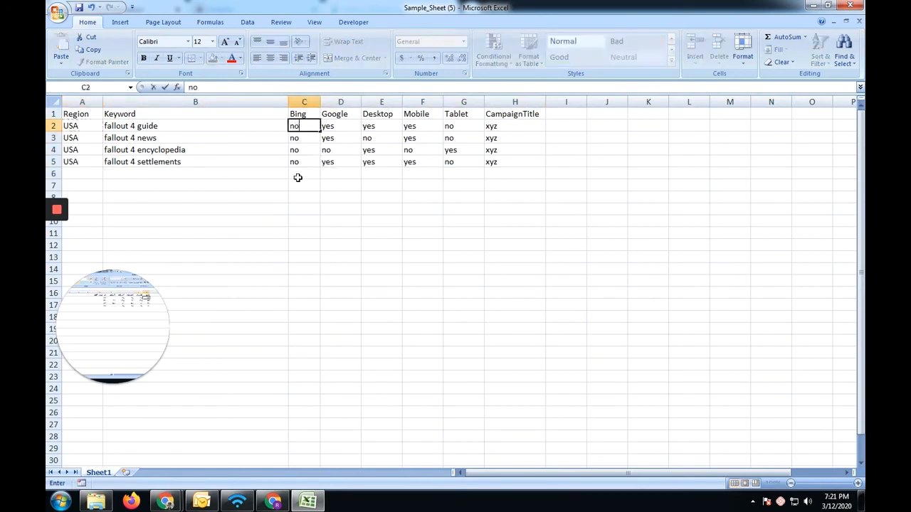
{"action": "key", "text": "Right"}
- Set Google to yes for fallout 4 encyclopedia and copy the Desktop value yes from E2 to fallout 4 news
{"action": "key", "text": "Down"}
{"action": "key", "text": "Down"}
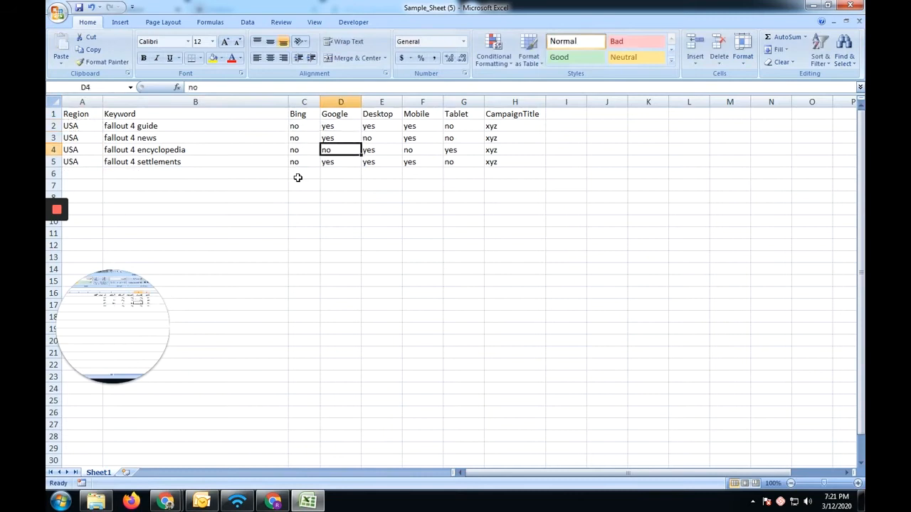
{"action": "type", "text": "ye"}
{"action": "key", "text": "Right"}
{"action": "key", "text": "Up"}
{"action": "key", "text": "Up"}
{"action": "type", "text": "ye"}
{"action": "key", "text": "Escape"}
{"action": "key", "text": "ctrl+c"}
{"action": "key", "text": "Down"}
{"action": "key", "text": "Return"}
- Fill the Mobile column with yes for all four fallout 4 keywords
{"action": "key", "text": "Right"}
{"action": "key", "text": "Up"}
{"action": "type", "text": "n"}
{"action": "key", "text": "BackSpace"}
{"action": "key", "text": "BackSpace"}
{"action": "type", "text": "yes"}
{"action": "key", "text": "Return"}
{"action": "key", "text": "Up"}
{"action": "key", "text": "ctrl+c"}
{"action": "key", "text": "Down"}
{"action": "key", "text": "ctrl+v"}
{"action": "key", "text": "Down"}
{"action": "key", "text": "ctrl+v"}
{"action": "key", "text": "Down"}
{"action": "key", "text": "ctrl+v"}
- Set the Tablet value for fallout 4 encyclopedia to no and return to the first keyword in B2
{"action": "key", "text": "Right"}
{"action": "key", "text": "Up"}
{"action": "type", "text": "no"}
{"action": "key", "text": "Up"}
{"action": "key", "text": "Up"}
{"action": "key", "text": "Left"}
{"action": "key", "text": "Left"}
{"action": "key", "text": "Left"}
{"action": "key", "text": "Left"}
{"action": "key", "text": "Left"}
{"action": "key", "text": "Left"}
{"action": "key", "text": "Right"}
{"action": "key", "text": "Right"}
{"action": "key", "text": "Right"}
{"action": "key", "text": "Left"}
{"action": "key", "text": "Left"}
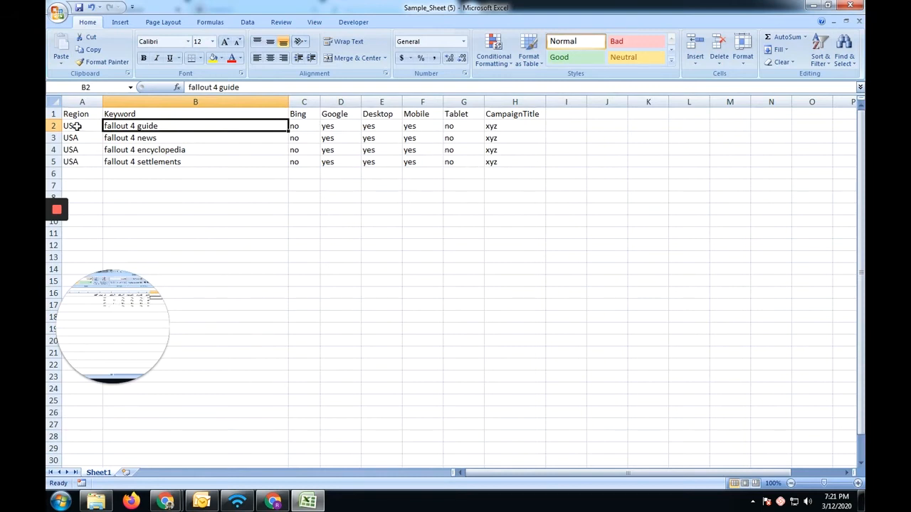
- Enter the campaign title fallout 4 in H2 and copy it down to H5 for all keywords
{"action": "left_click", "coordinate": [524, 130]}
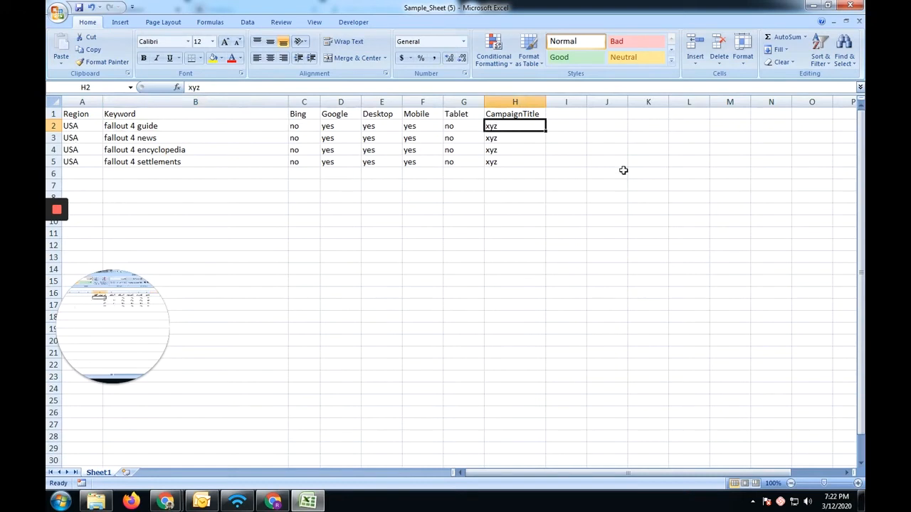
{"action": "type", "text": "fall"}
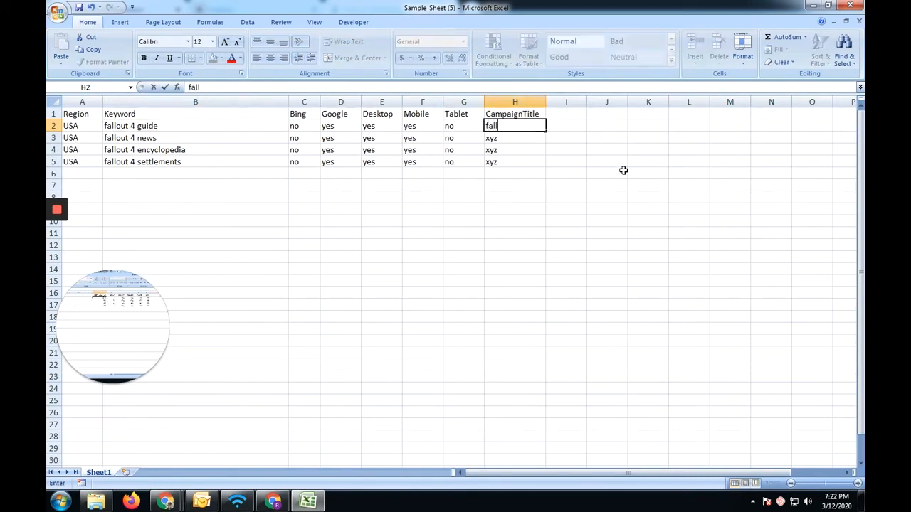
{"action": "type", "text": "out 4"}
{"action": "key", "text": "Return"}
{"action": "key", "text": "Up"}
{"action": "key", "text": "ctrl+c"}
{"action": "key", "text": "Down"}
{"action": "key", "text": "ctrl+v"}
{"action": "key", "text": "Down"}
{"action": "key", "text": "ctrl+v"}
{"action": "key", "text": "Down"}
{"action": "key", "text": "ctrl+v"}
{"action": "key", "text": "Escape"}
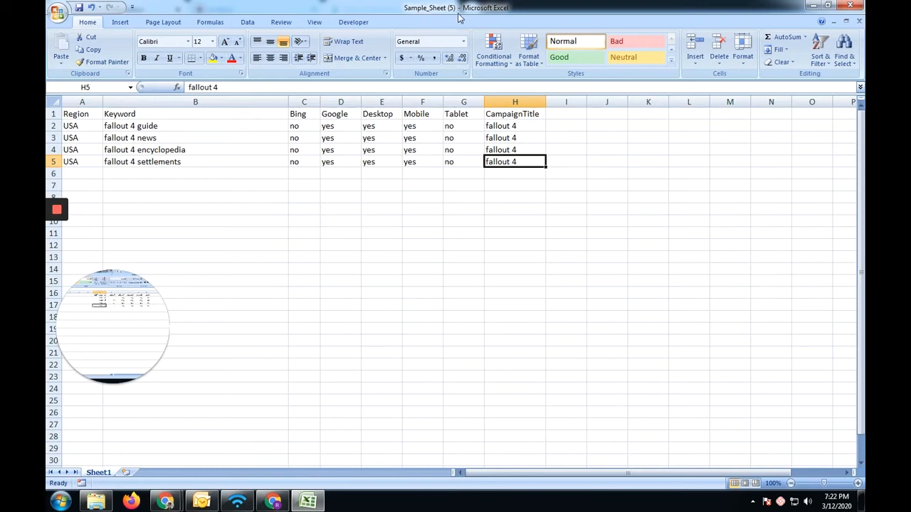
- Switch to Chrome and upload Sample_Sheet (5) from the Downloads folder as the bulk keyword list
{"action": "left_click", "coordinate": [165, 502]}
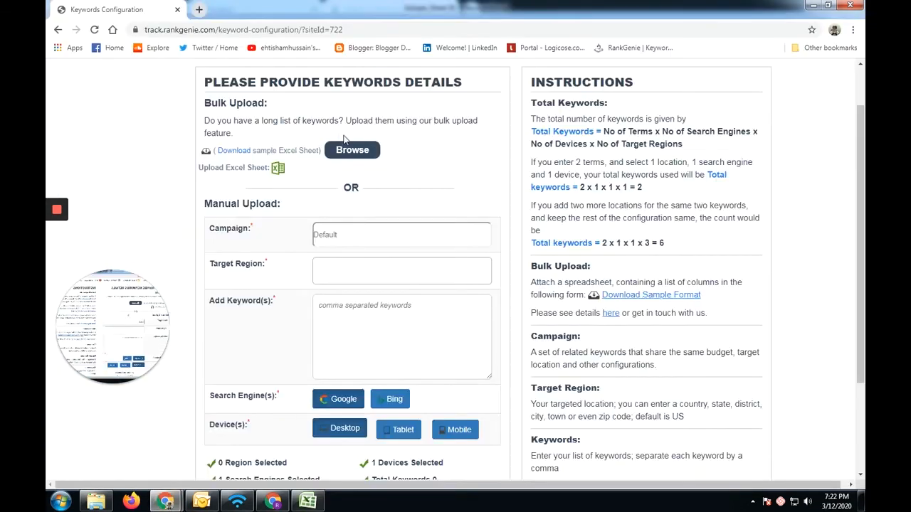
{"action": "left_click", "coordinate": [352, 150]}
{"action": "left_click", "coordinate": [295, 159]}
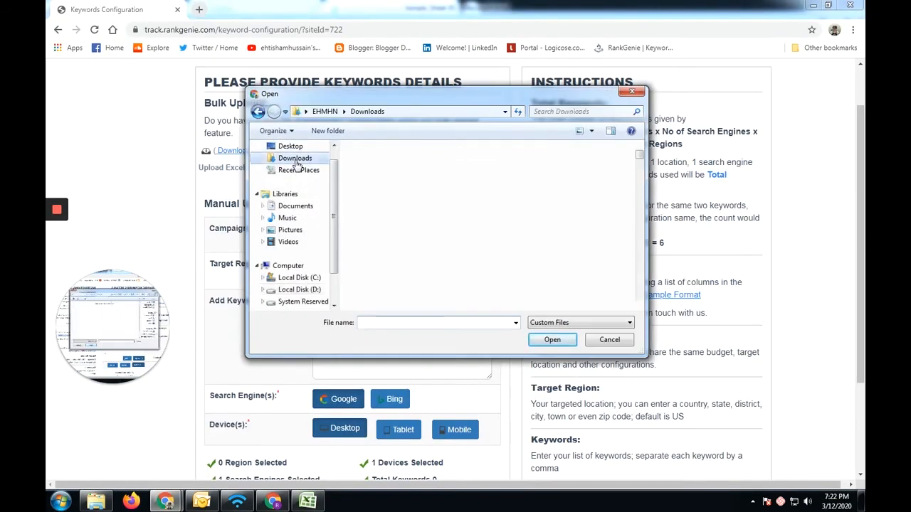
{"action": "right_click", "coordinate": [524, 198]}
{"action": "mouse_move", "coordinate": [562, 217]}
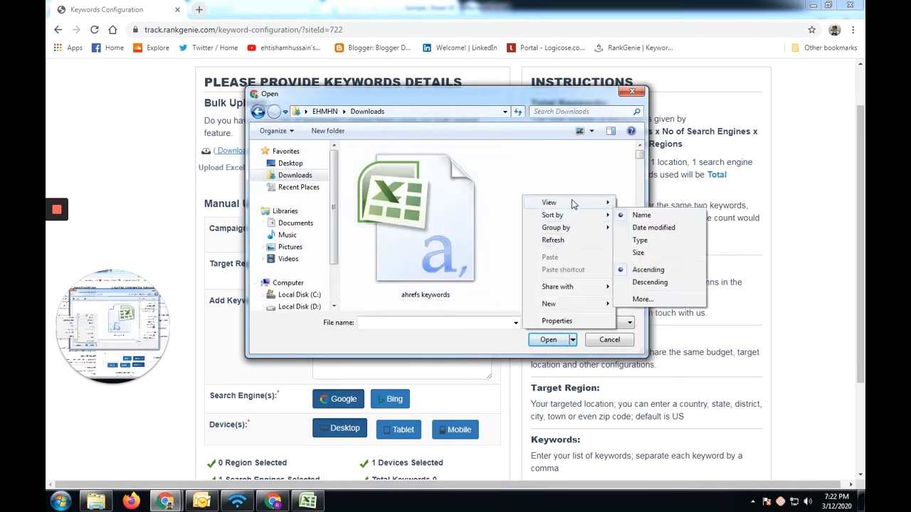
{"action": "left_click", "coordinate": [644, 229]}
{"action": "key", "text": "s"}
{"action": "left_click", "coordinate": [469, 182]}
{"action": "key", "text": "s"}
{"action": "scroll", "coordinate": [455, 228], "scroll_direction": "down", "scroll_amount": 1}
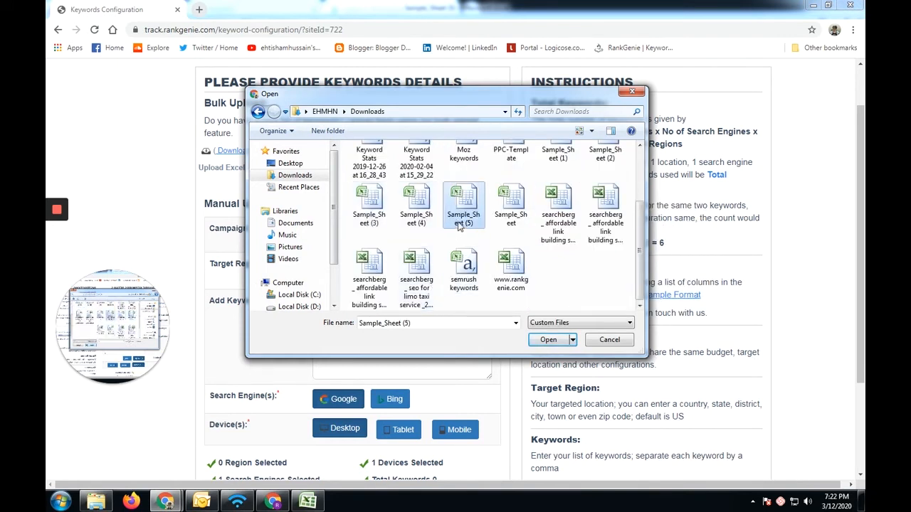
{"action": "left_click", "coordinate": [549, 339]}
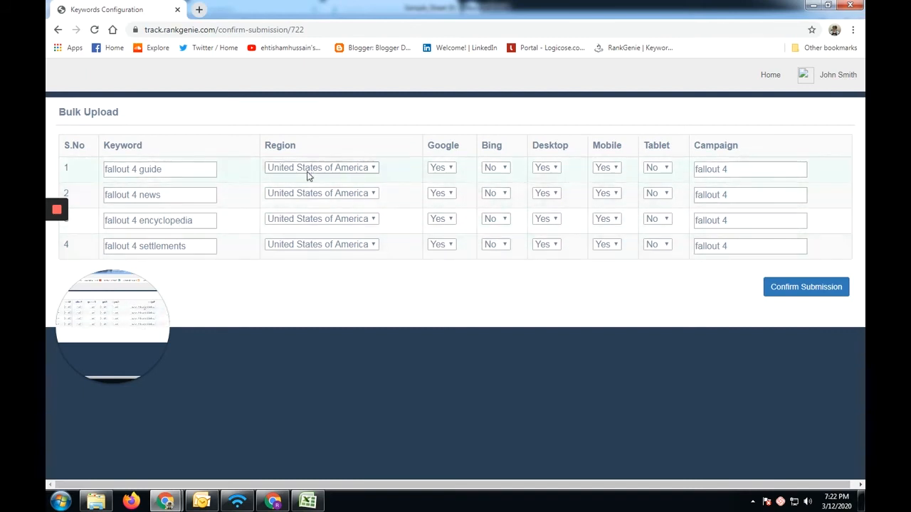
- Check the region choice of the first fallout 4 keyword and confirm the bulk submission
{"action": "left_click", "coordinate": [347, 169]}
{"action": "left_click", "coordinate": [358, 173]}
{"action": "left_click", "coordinate": [815, 295]}
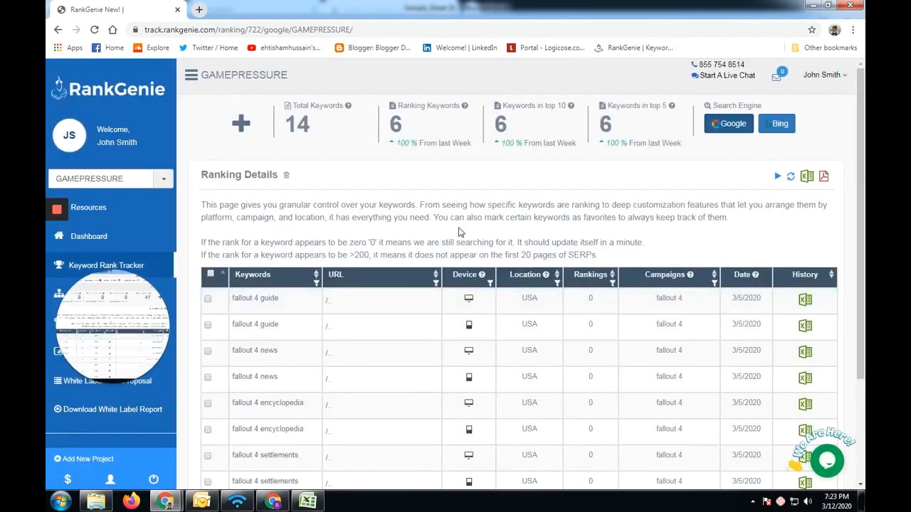
- Show all entries in the keyword ranking table and review the rankings of both campaigns
{"action": "scroll", "coordinate": [457, 233], "scroll_direction": "down", "scroll_amount": 2}
{"action": "scroll", "coordinate": [441, 270], "scroll_direction": "up", "scroll_amount": 1}
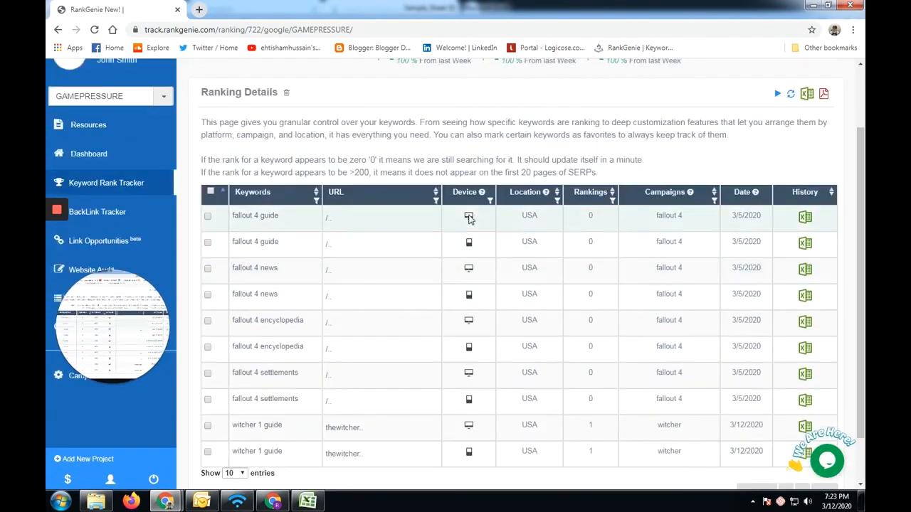
{"action": "scroll", "coordinate": [411, 341], "scroll_direction": "down", "scroll_amount": 1}
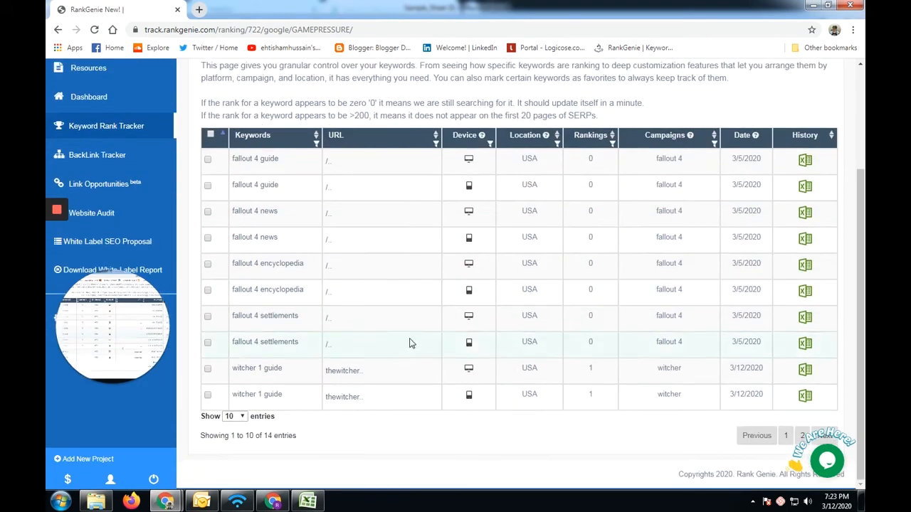
{"action": "left_click", "coordinate": [235, 416]}
{"action": "left_click", "coordinate": [231, 477]}
{"action": "scroll", "coordinate": [374, 243], "scroll_direction": "down", "scroll_amount": 2}
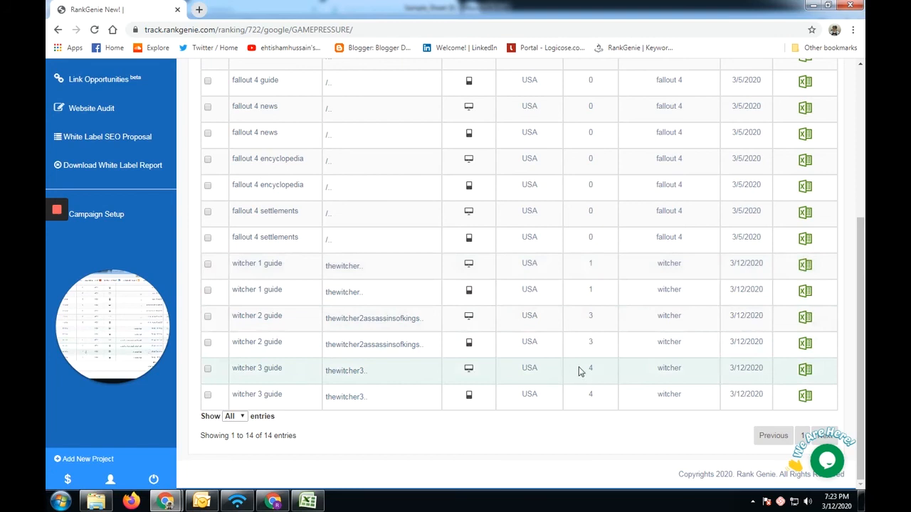
- Download the ranking history of the desktop witcher 1 guide keyword and open the downloaded file in Excel
{"action": "scroll", "coordinate": [380, 332], "scroll_direction": "up", "scroll_amount": 1}
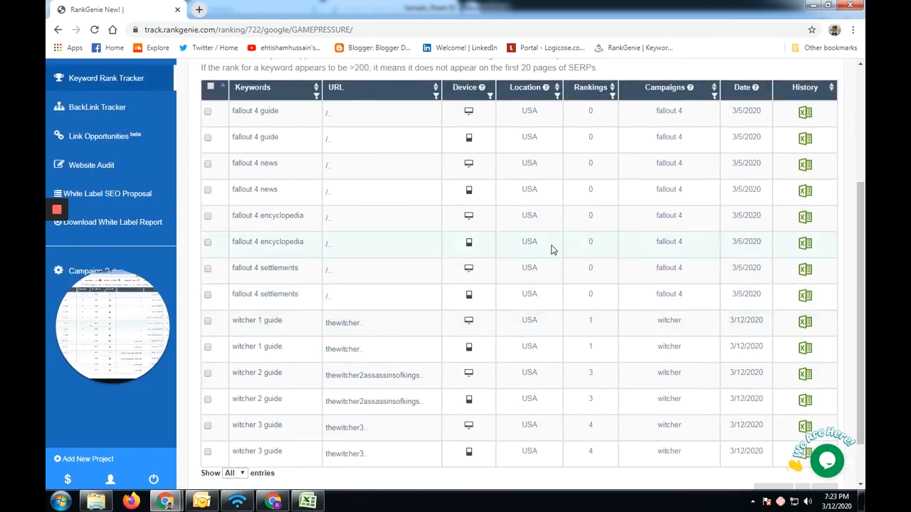
{"action": "scroll", "coordinate": [734, 287], "scroll_direction": "down", "scroll_amount": 1}
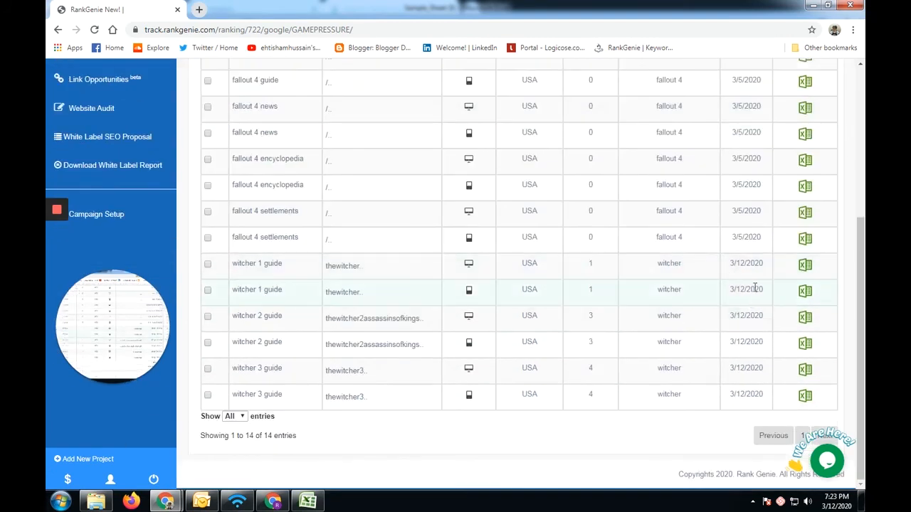
{"action": "left_click", "coordinate": [805, 265]}
{"action": "left_click", "coordinate": [108, 480]}
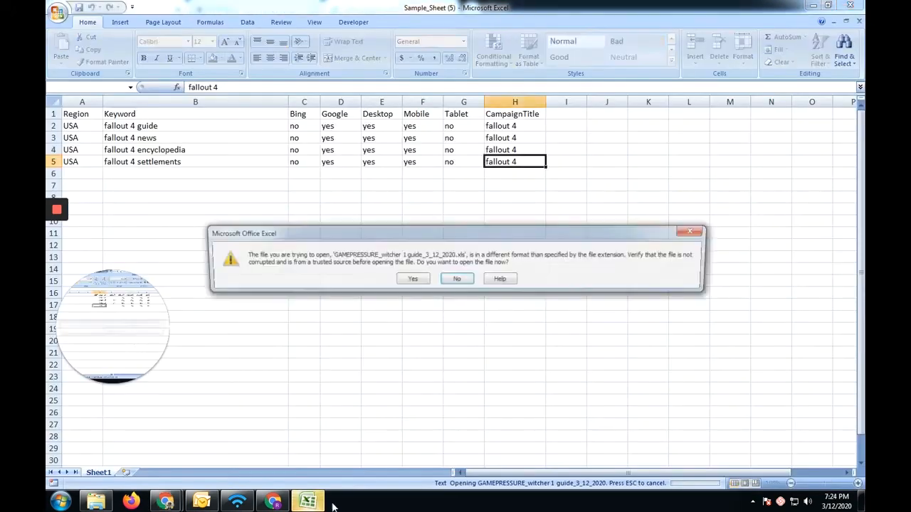
{"action": "left_click", "coordinate": [426, 280]}
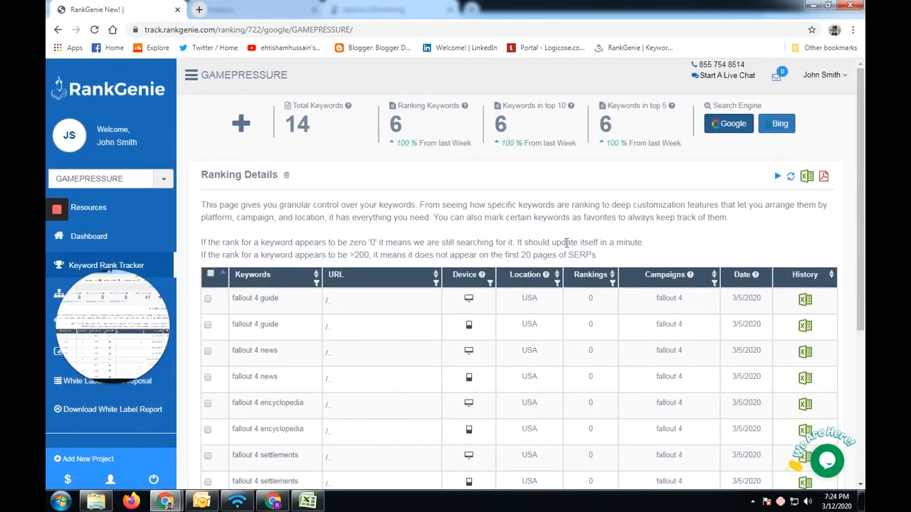
- Examine the full GAMEPRESSURE Ranking Details page, from the keyword summary figures to the fallout 4 and witcher keyword rows
{"action": "scroll", "coordinate": [390, 314], "scroll_direction": "down", "scroll_amount": 3}
{"action": "scroll", "coordinate": [605, 278], "scroll_direction": "up", "scroll_amount": 3}
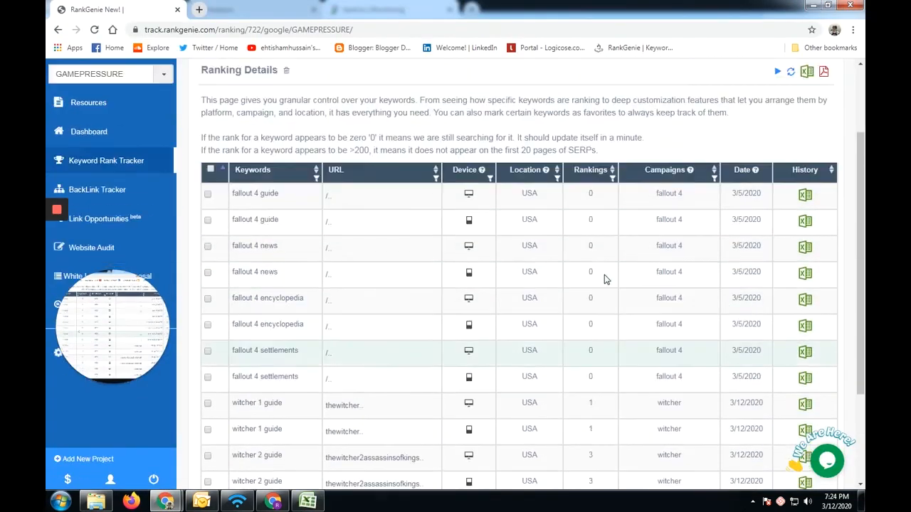
{"action": "scroll", "coordinate": [350, 376], "scroll_direction": "down", "scroll_amount": 1}
{"action": "scroll", "coordinate": [405, 190], "scroll_direction": "down", "scroll_amount": 4}
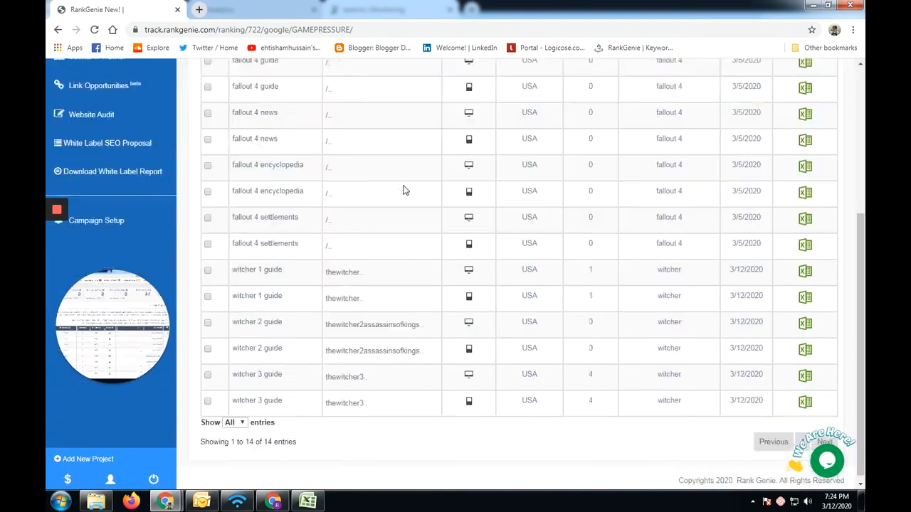
{"action": "scroll", "coordinate": [401, 189], "scroll_direction": "up", "scroll_amount": 5}
{"action": "scroll", "coordinate": [563, 340], "scroll_direction": "down", "scroll_amount": 4}
{"action": "scroll", "coordinate": [563, 339], "scroll_direction": "up", "scroll_amount": 4}
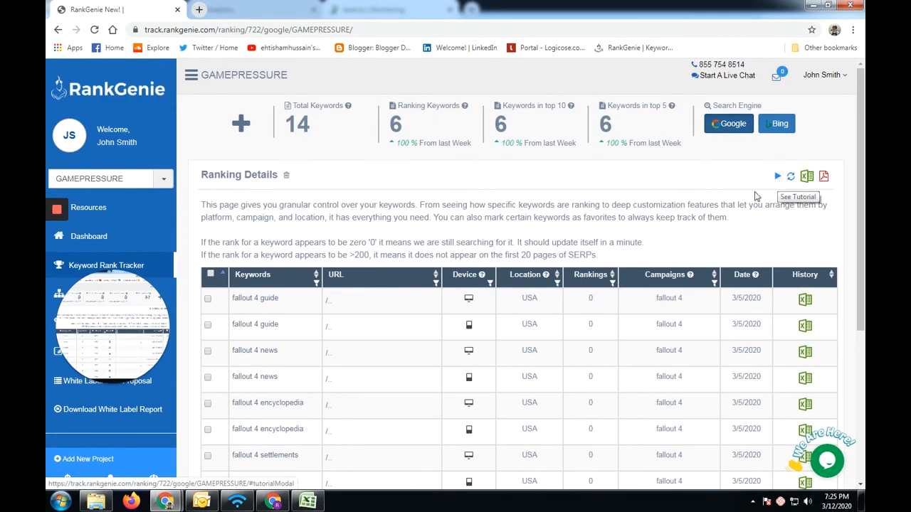
{"action": "scroll", "coordinate": [494, 236], "scroll_direction": "down", "scroll_amount": 5}
{"action": "scroll", "coordinate": [482, 246], "scroll_direction": "up", "scroll_amount": 5}
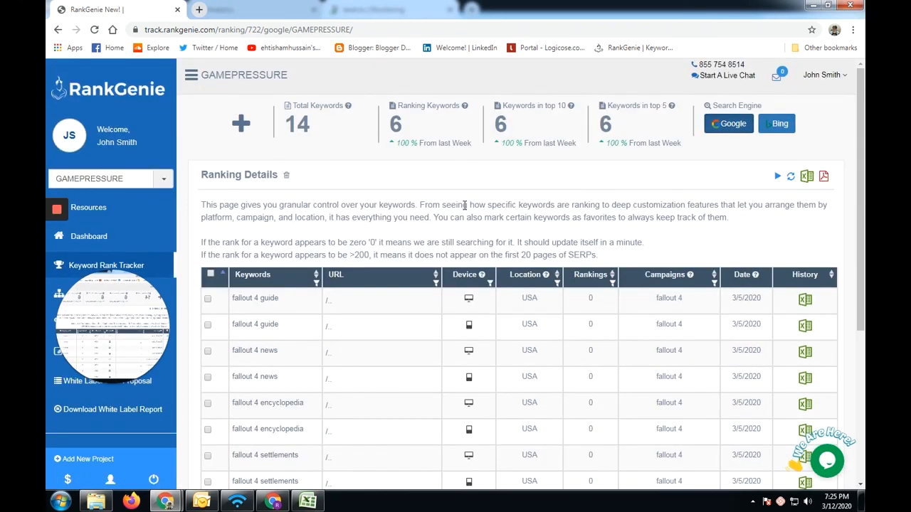